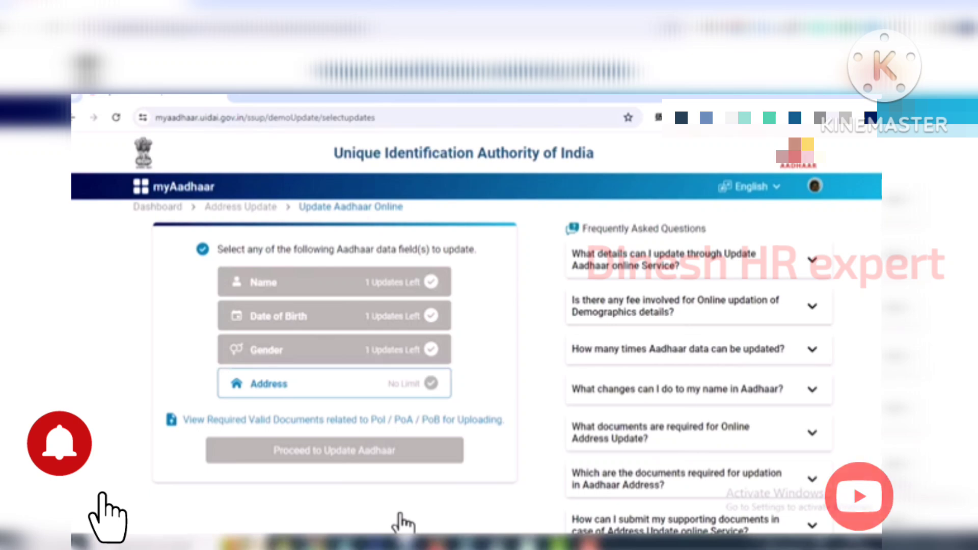
- Pick the Address tile as the detail to change and proceed to the update form
click(351, 387)
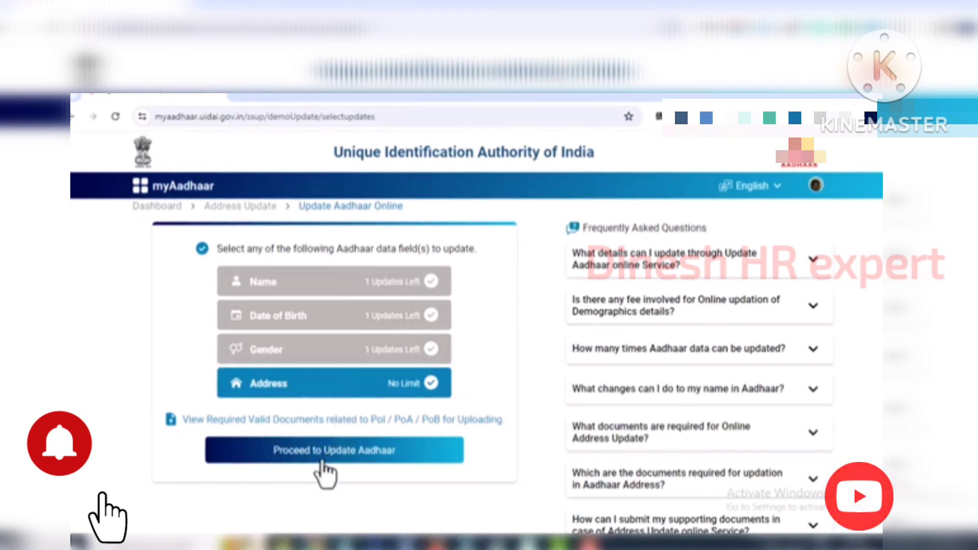
click(324, 474)
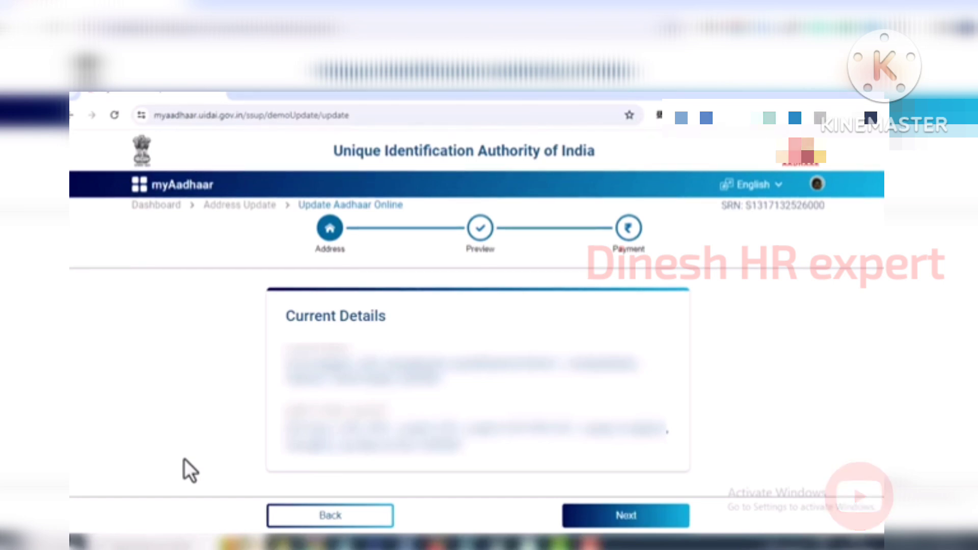
- Fill Care of with 'S/O' and the relative's name, correcting a typo along the way
scroll(199, 392, down, 5)
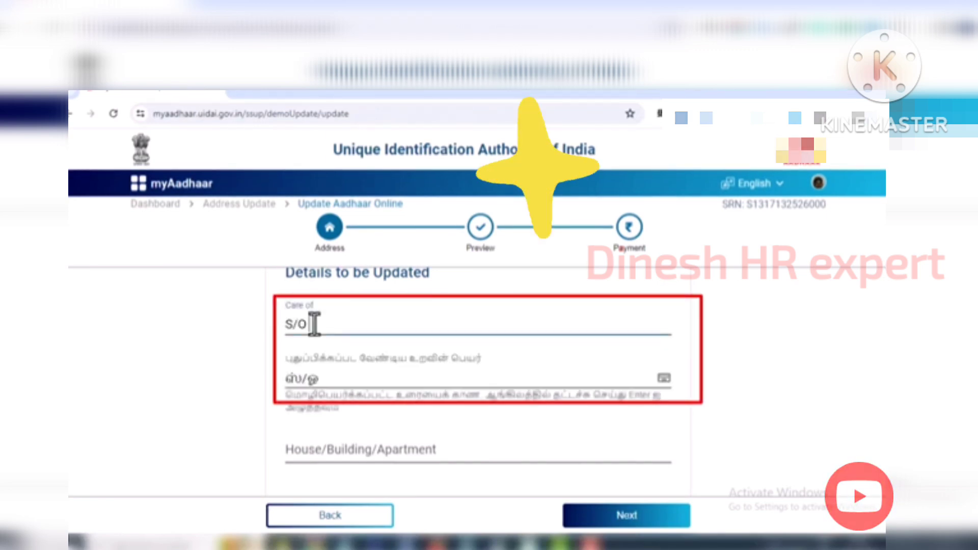
text(ku)
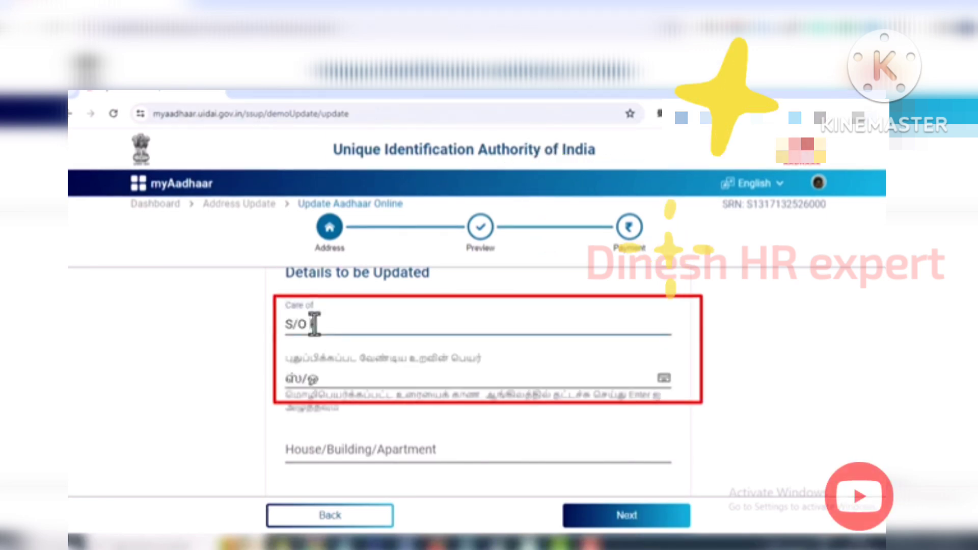
key(BackSpace)
key(BackSpace)
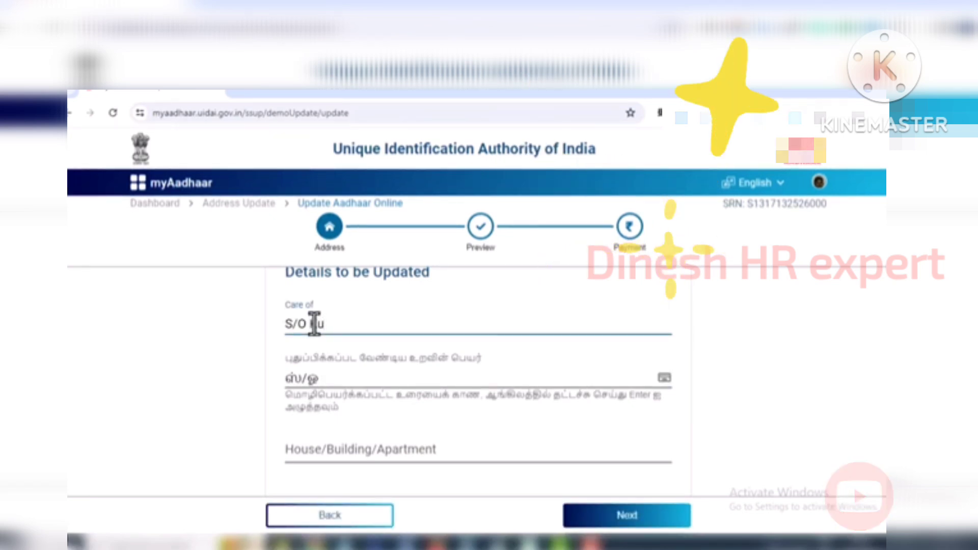
text(Kumaresan)
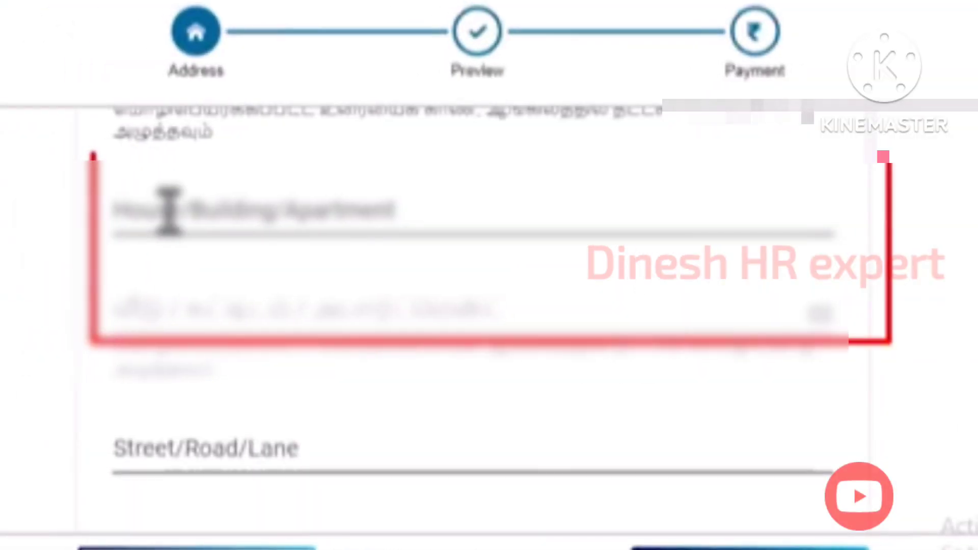
- Enter the house number in English and in Tamil via the on-screen keyboard, then the street name
click(170, 209)
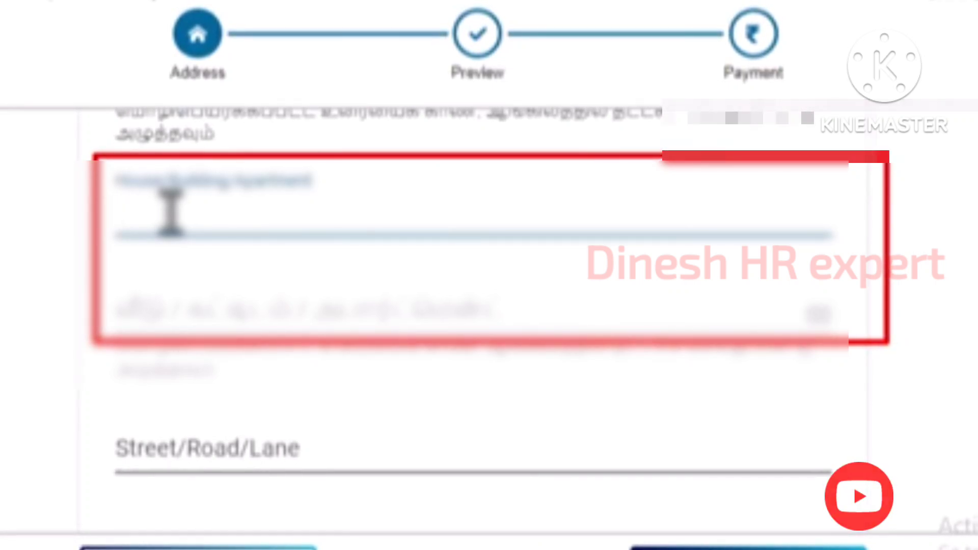
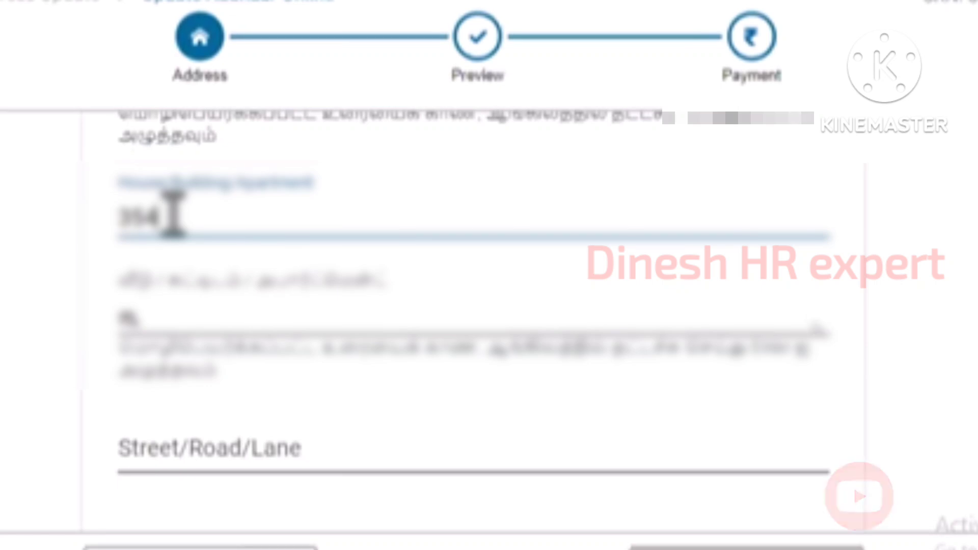
click(233, 312)
key(BackSpace)
key(BackSpace)
key(BackSpace)
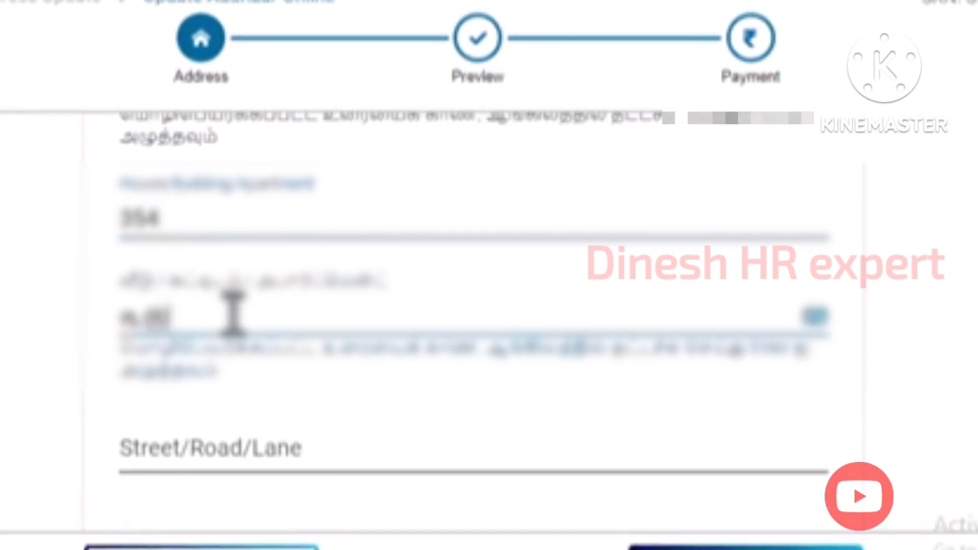
key(BackSpace)
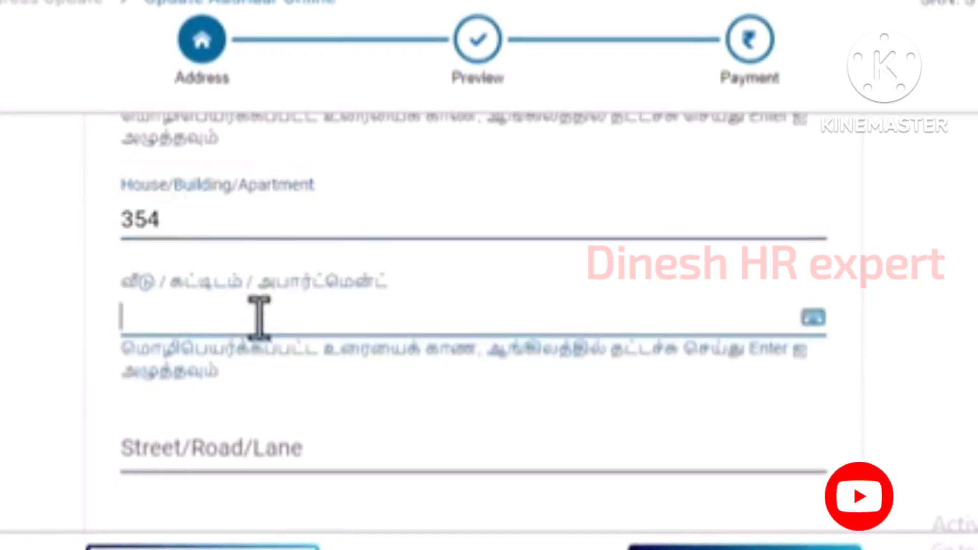
click(812, 323)
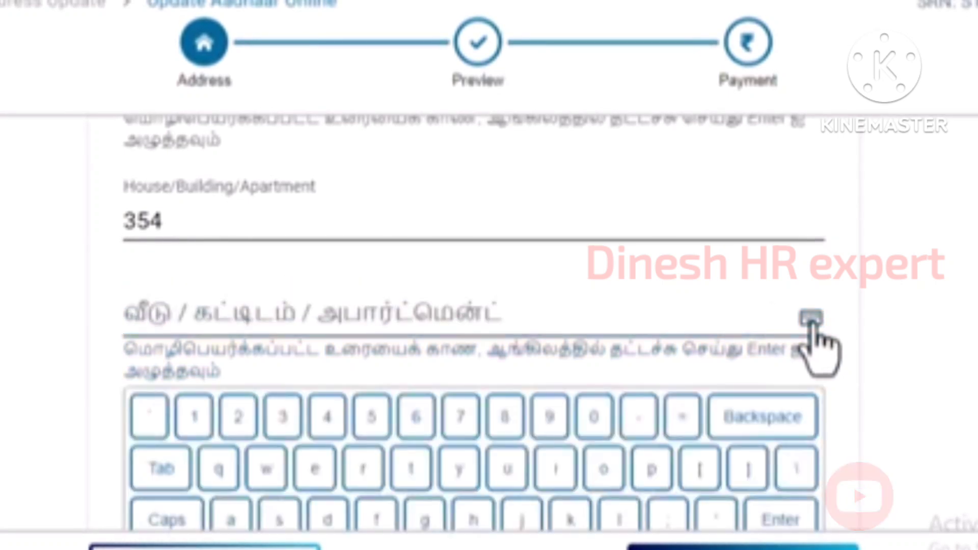
click(283, 416)
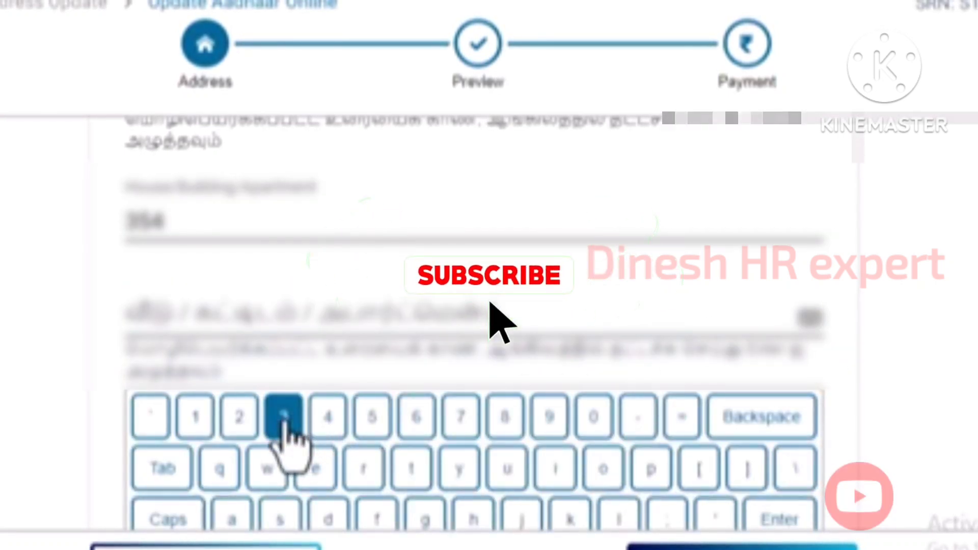
click(328, 416)
click(372, 417)
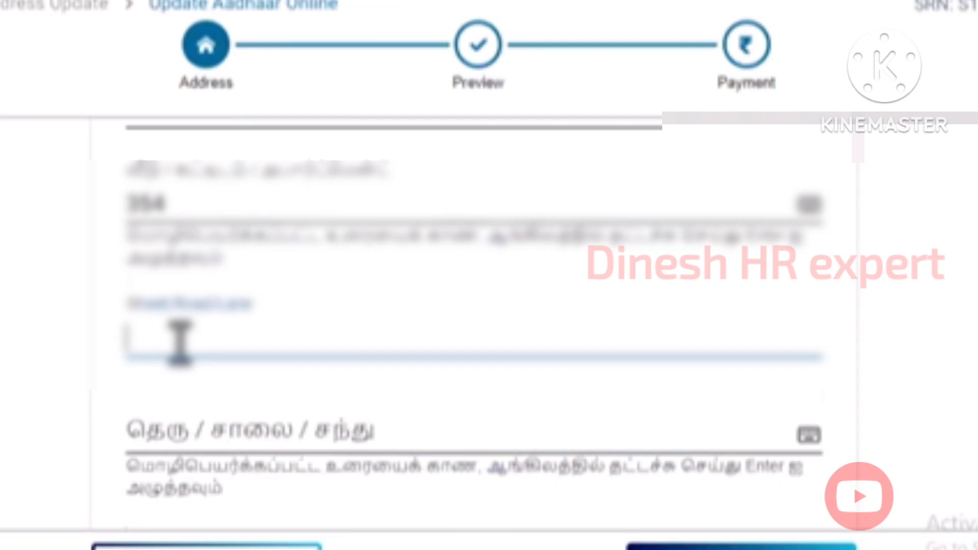
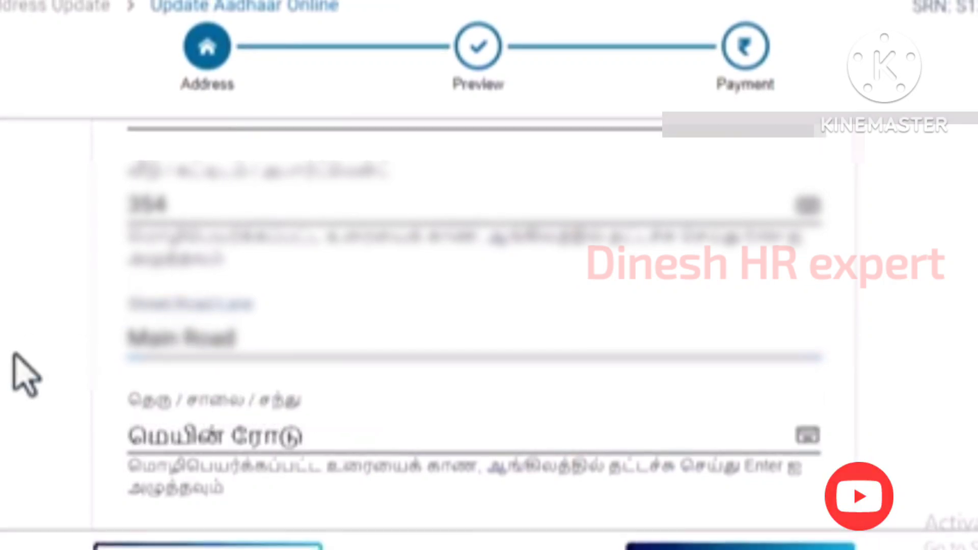
- Enter the pincode and choose Katpadi as village/town/city, auto-filling Vellore district and post office
scroll(25, 356, down, 5)
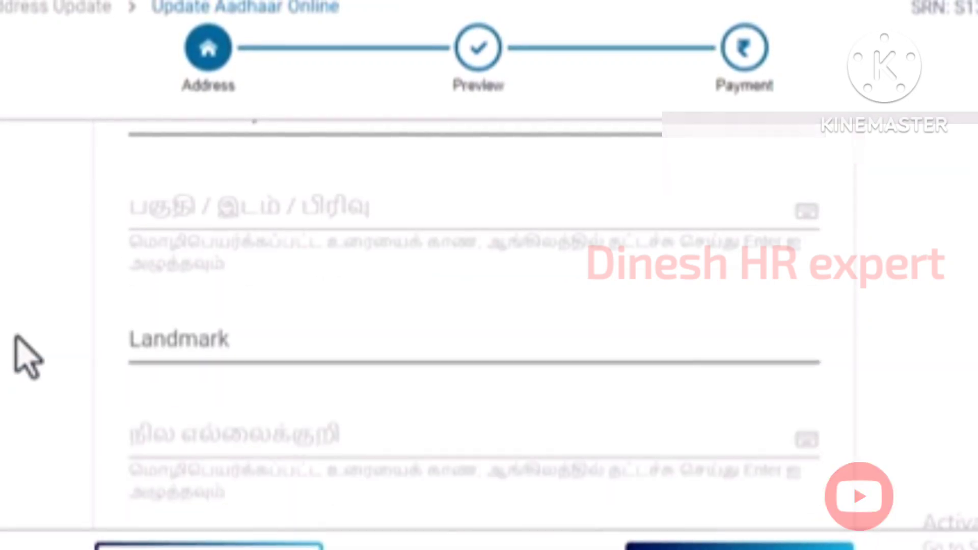
scroll(25, 359, up, 2)
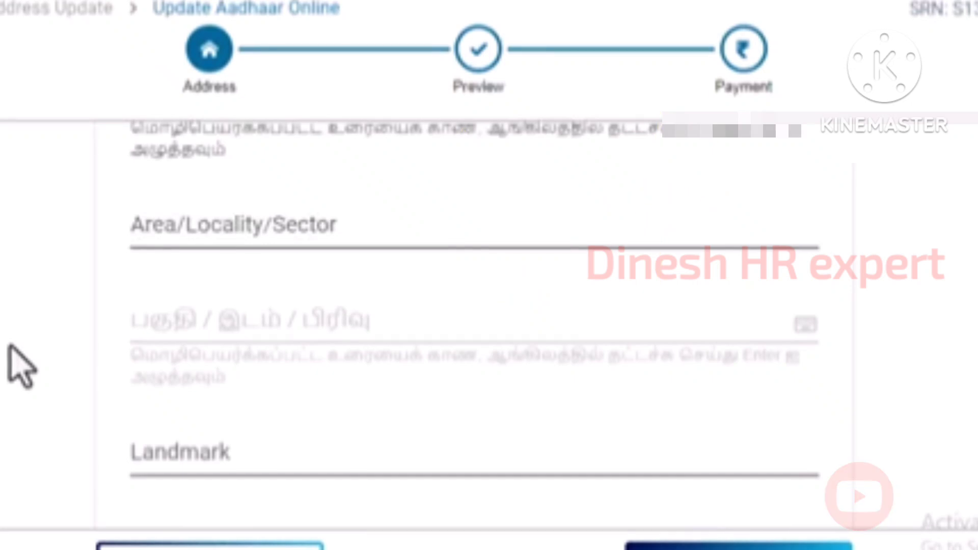
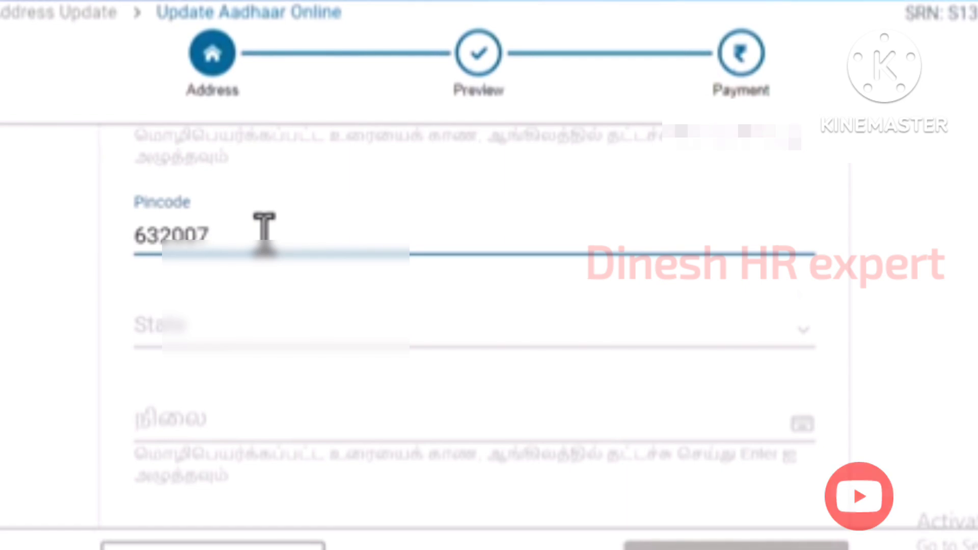
scroll(66, 389, down, 5)
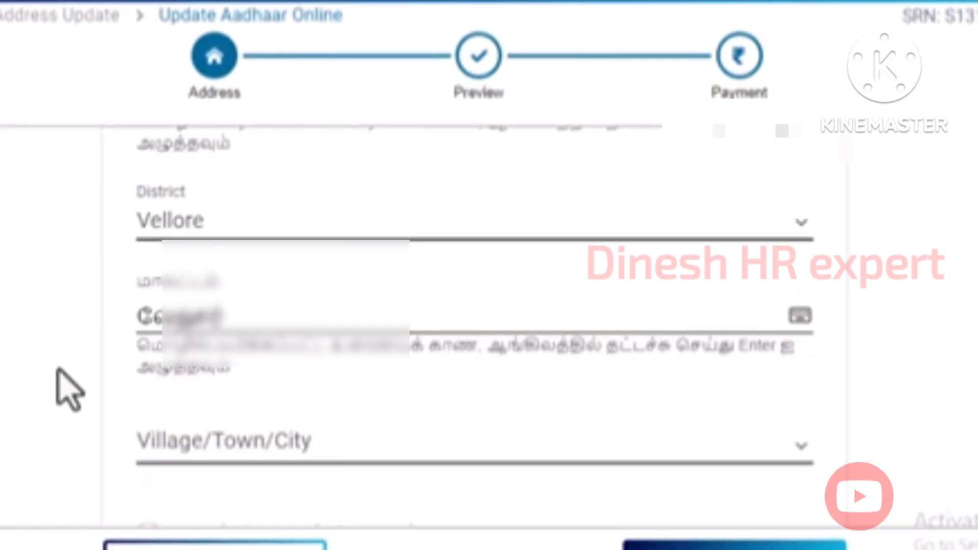
click(210, 446)
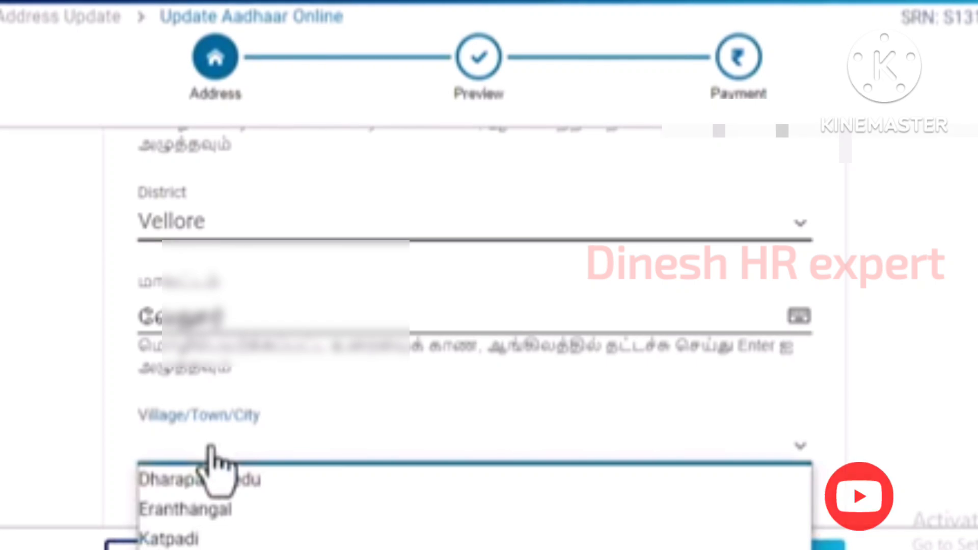
click(168, 539)
scroll(47, 320, down, 3)
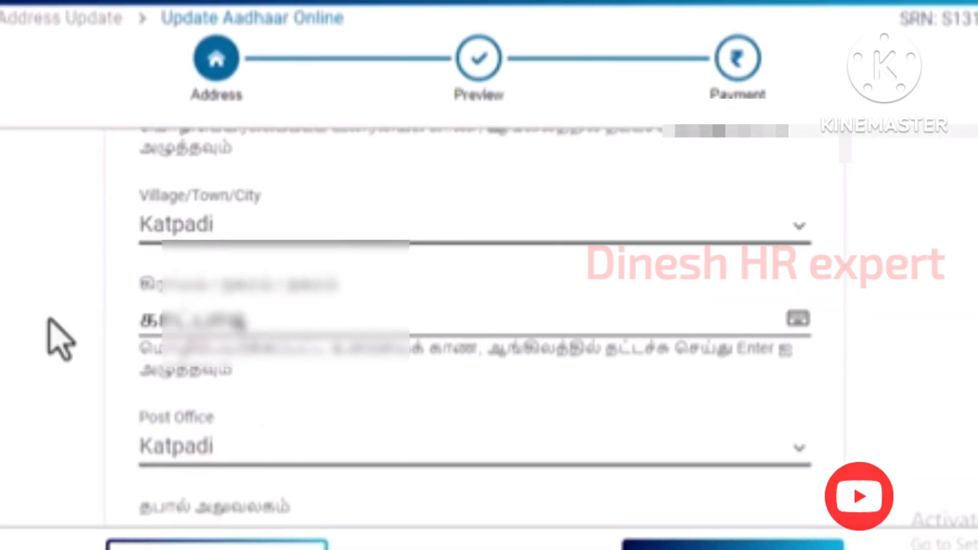
scroll(49, 319, down, 6)
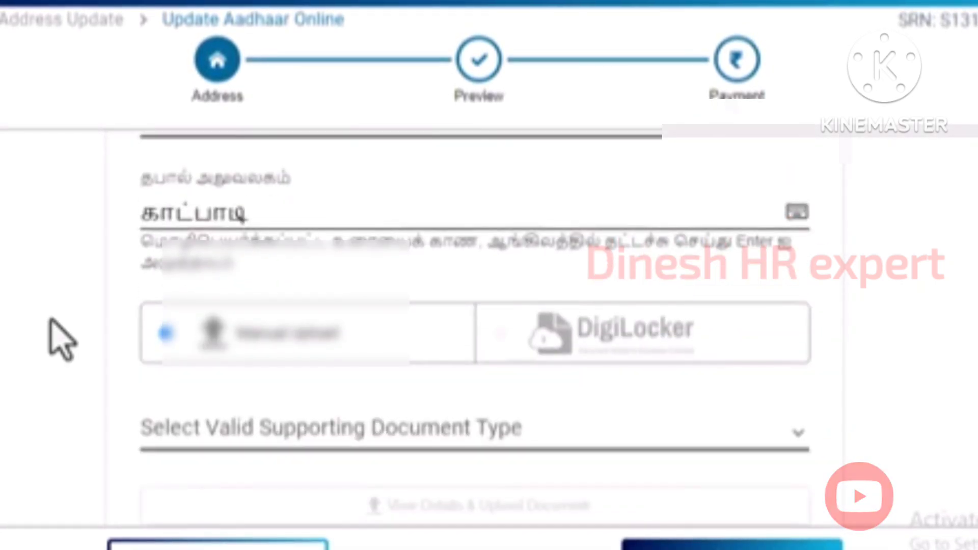
scroll(61, 339, down, 3)
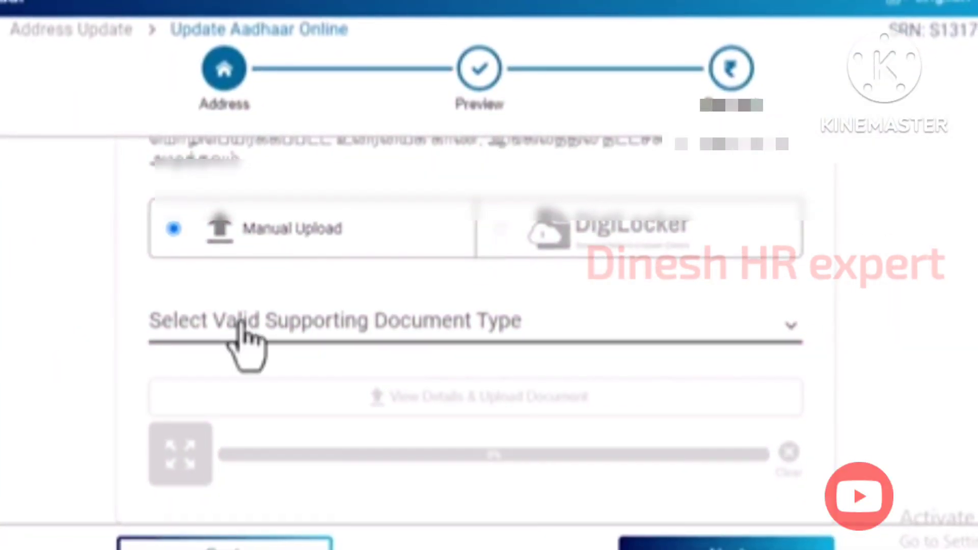
- Select Voter ID Card/e-Voter ID Card as the supporting document and acknowledge its Document Advisory
click(241, 325)
click(242, 328)
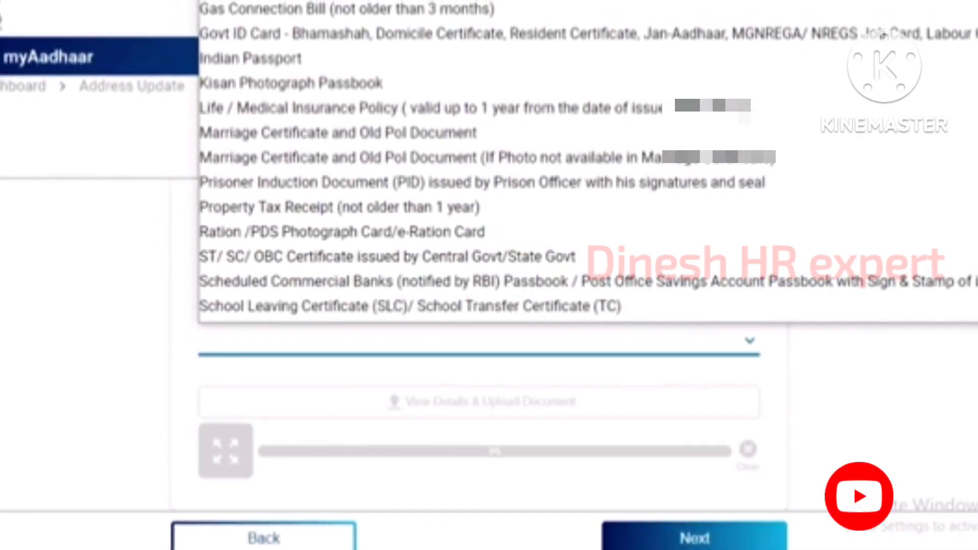
click(322, 287)
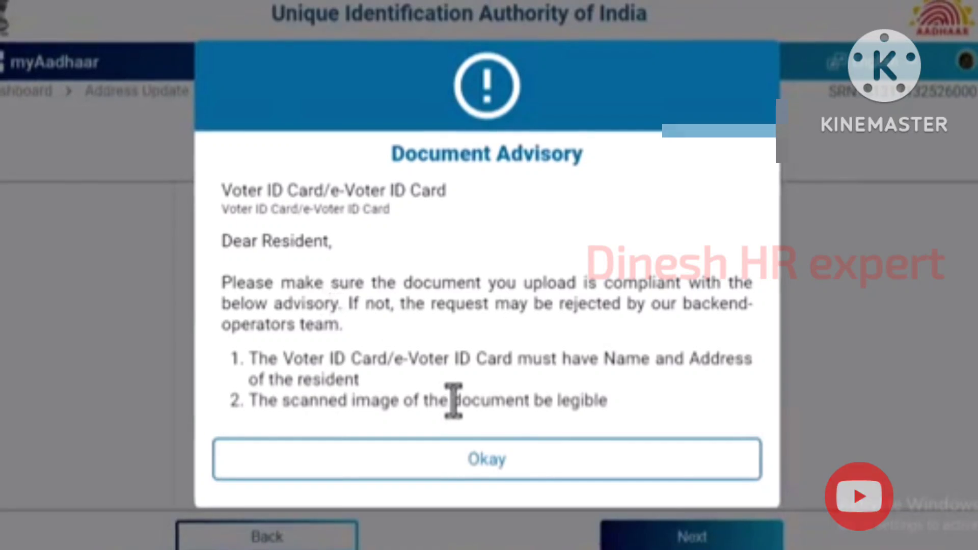
click(532, 460)
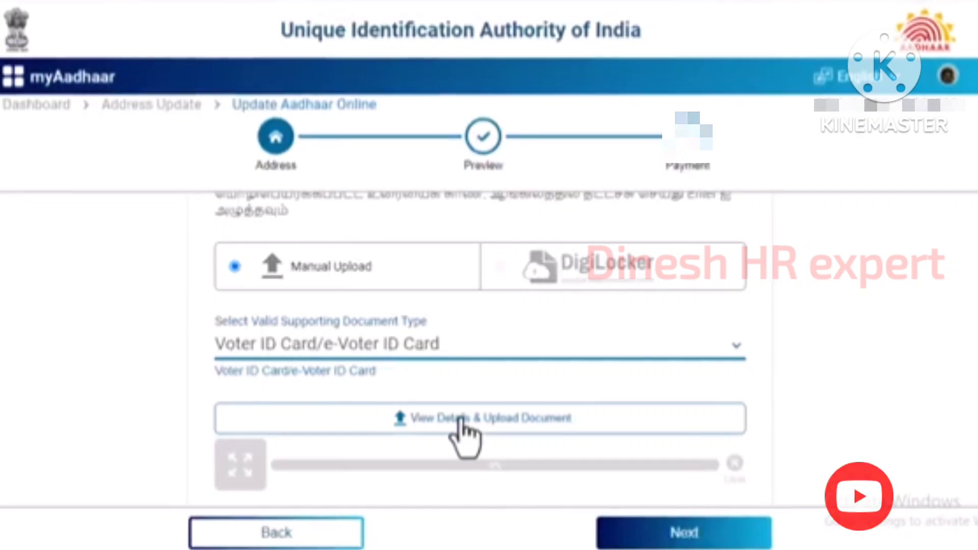
- Upload the voter ID document file and advance to the Preview step
click(461, 419)
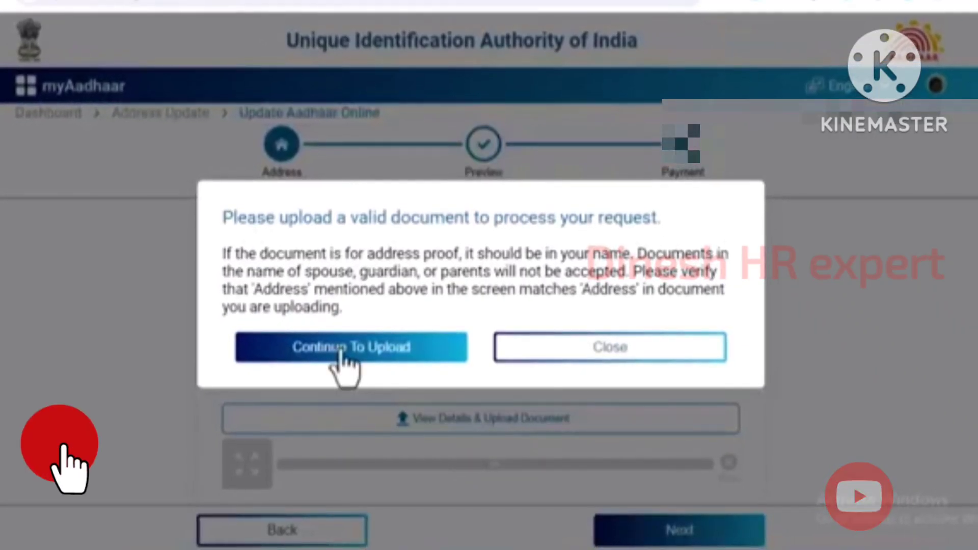
click(359, 356)
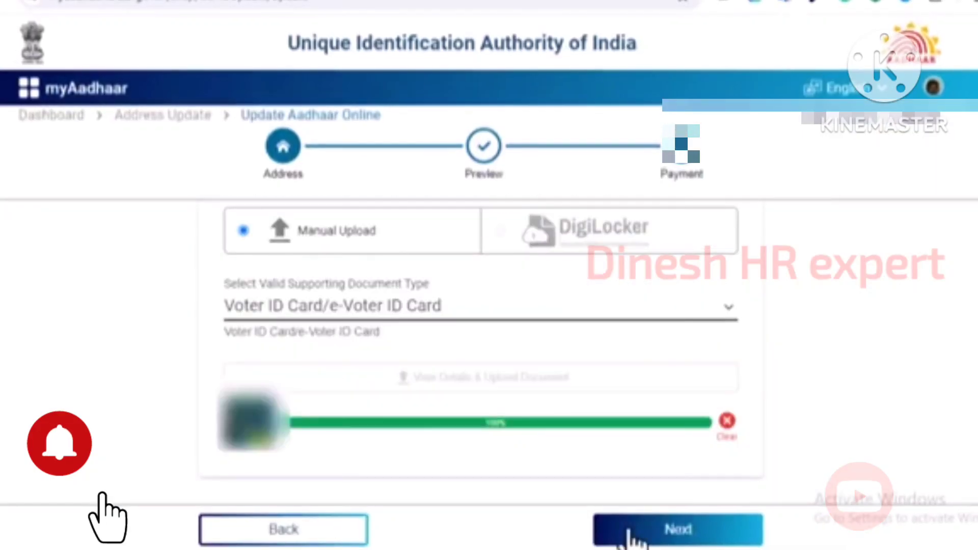
click(628, 531)
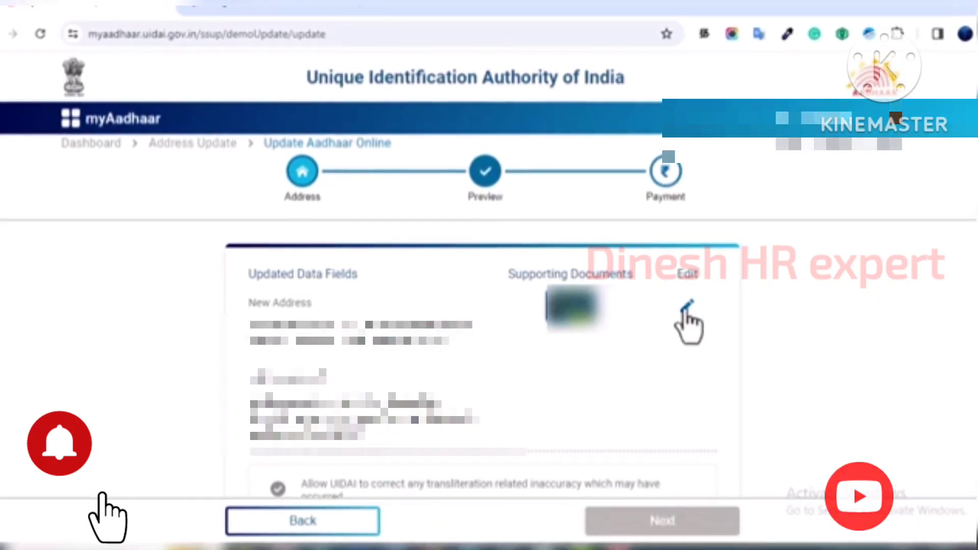
- Accept the transliteration consent and the second preview declaration, then move on to Payment
scroll(630, 353, down, 3)
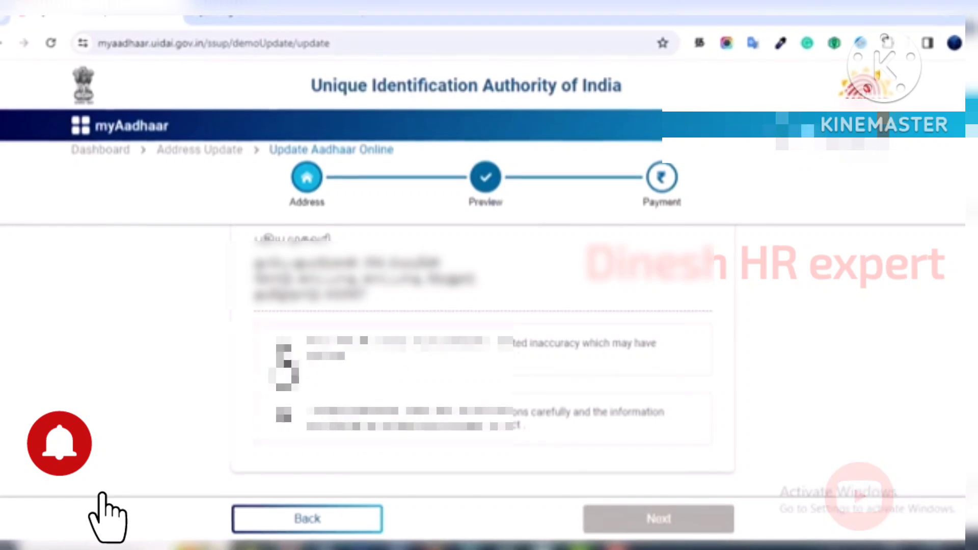
click(286, 351)
click(284, 415)
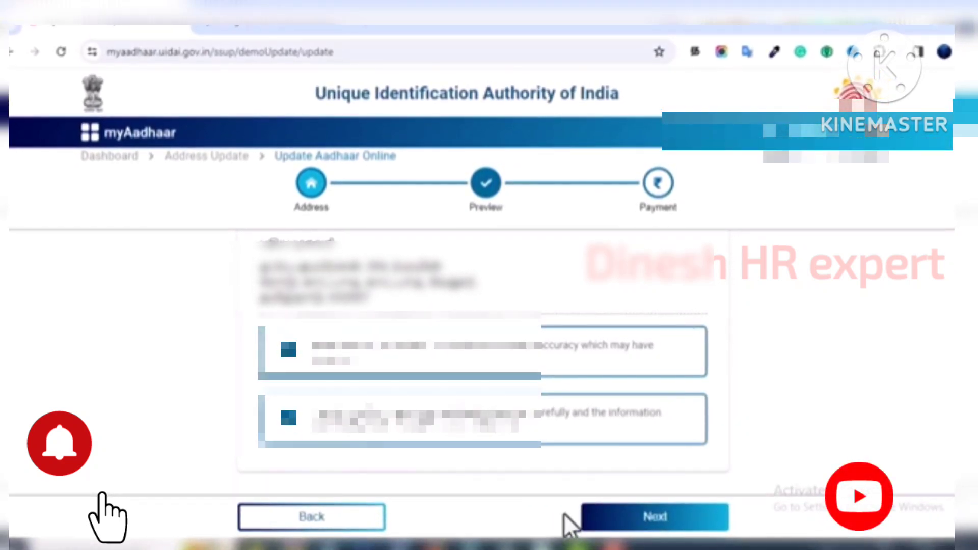
click(614, 517)
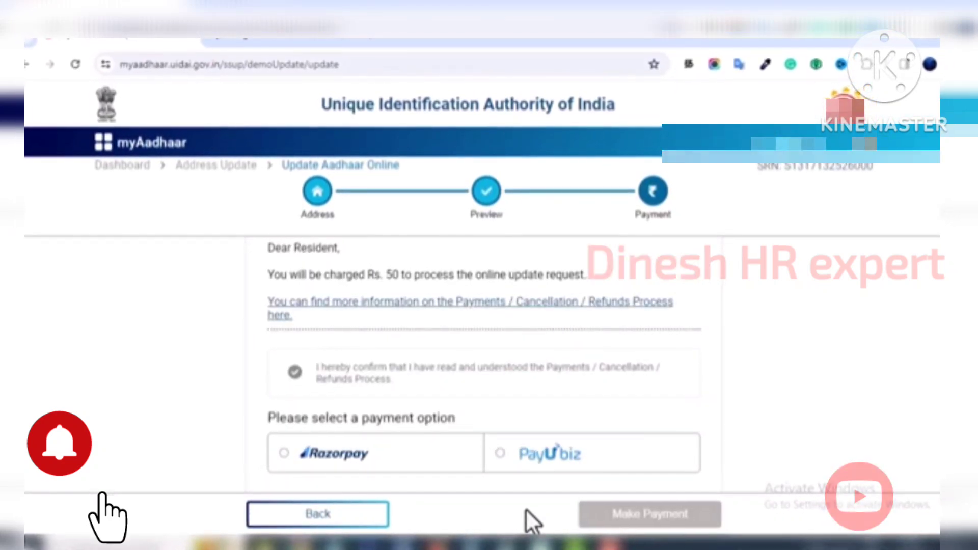
- Confirm the Payments/Cancellation/Refunds terms and pay the ₹50 fee through PayU biz
click(295, 371)
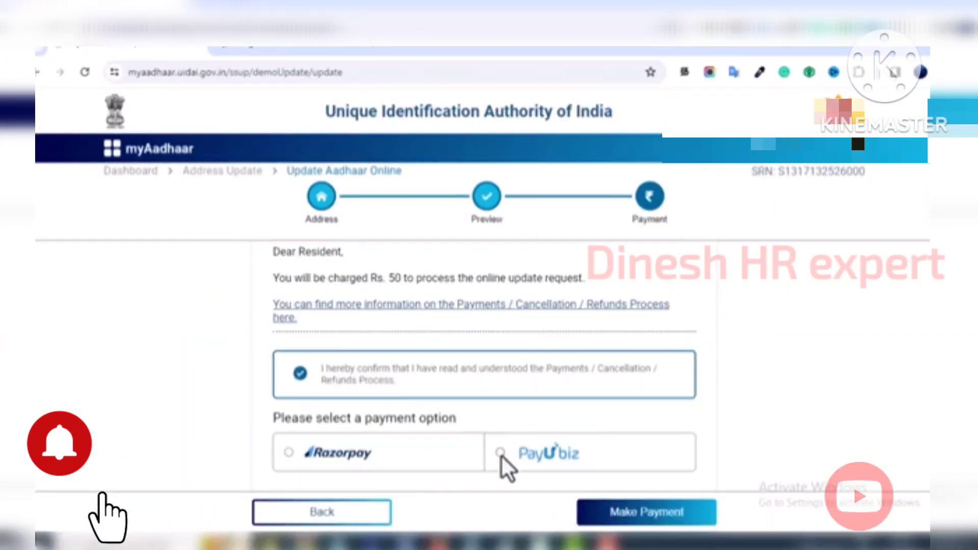
click(500, 452)
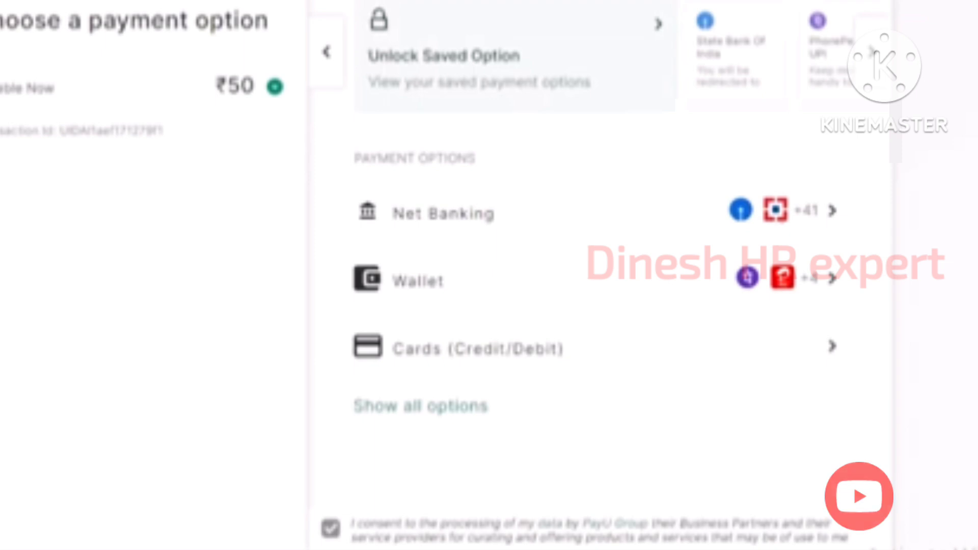
- Pay by Cards (Credit/Debit) on PayU with the card details, agreeing to save the card
click(587, 349)
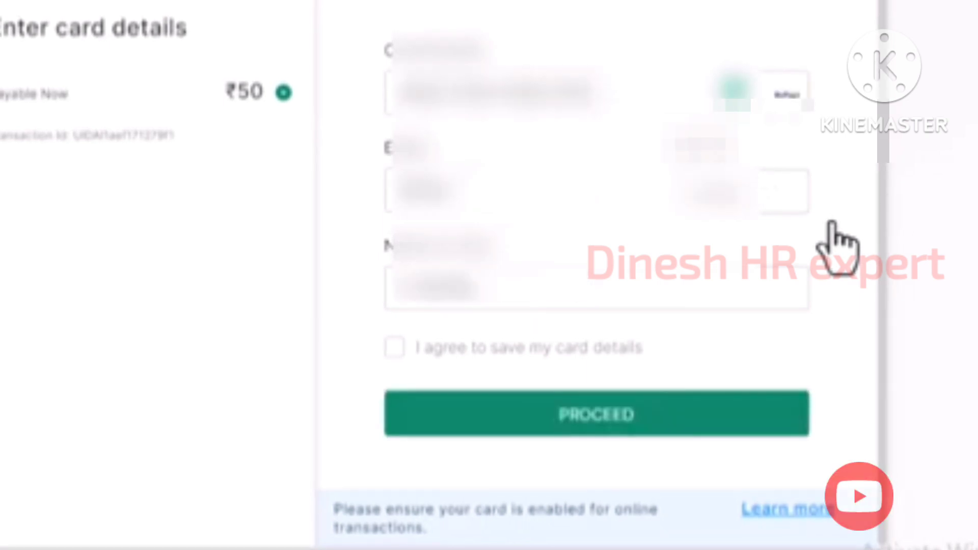
click(393, 349)
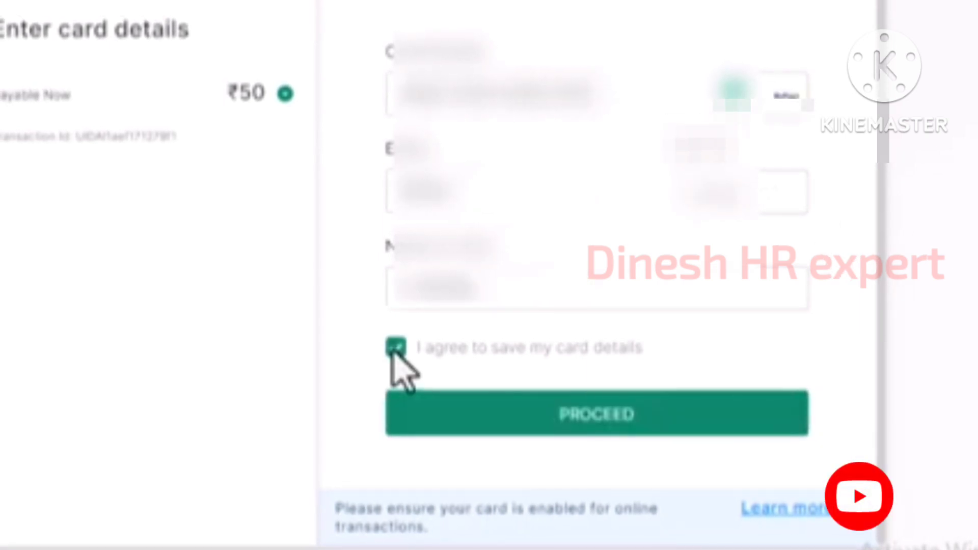